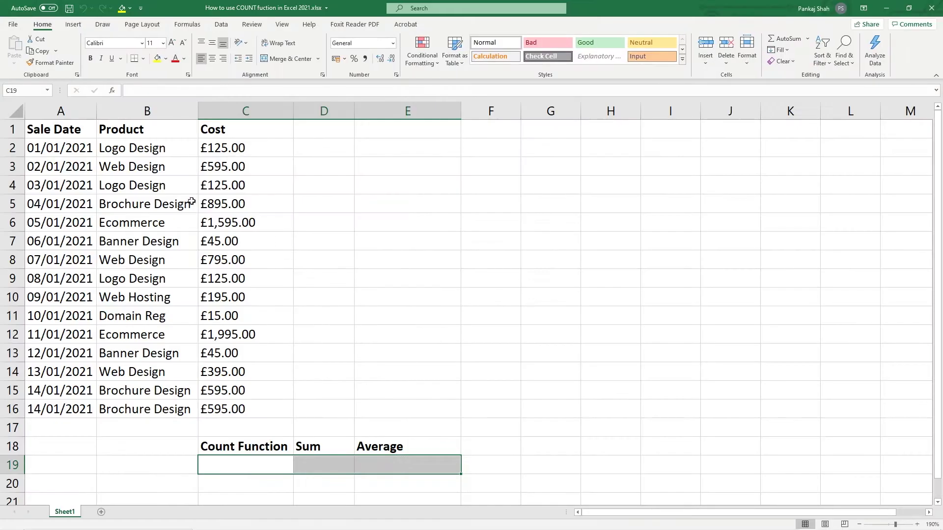
{"action": "left_click", "coordinate": [66, 111]}
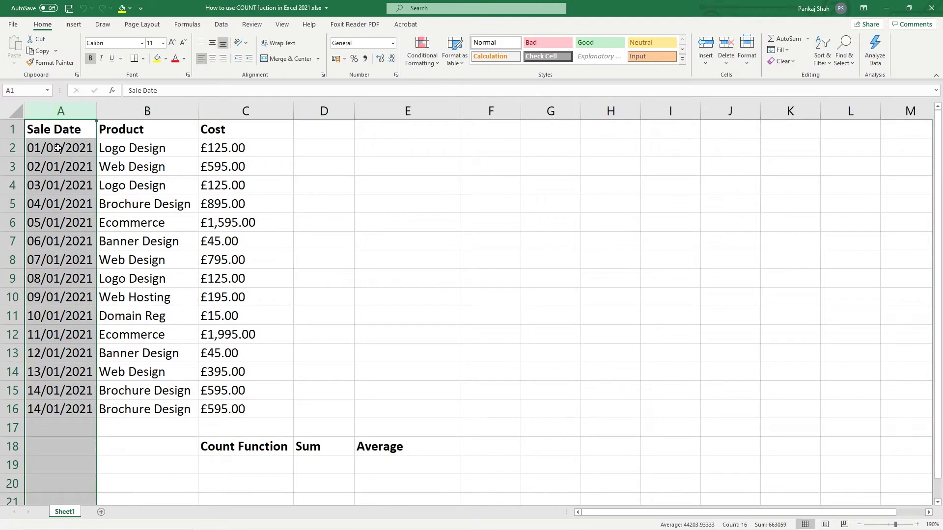
{"action": "left_click_drag", "start_coordinate": [59, 147], "coordinate": [48, 405]}
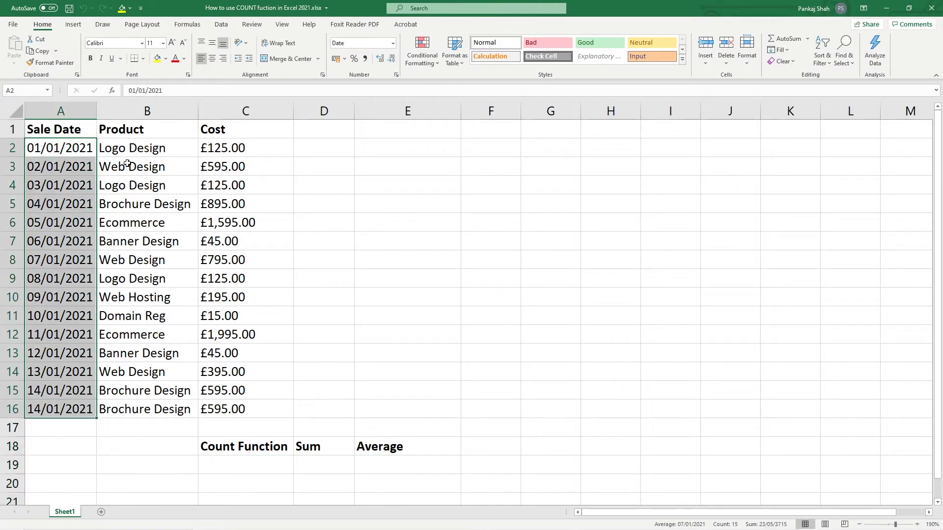
{"action": "left_click_drag", "start_coordinate": [131, 149], "coordinate": [133, 407]}
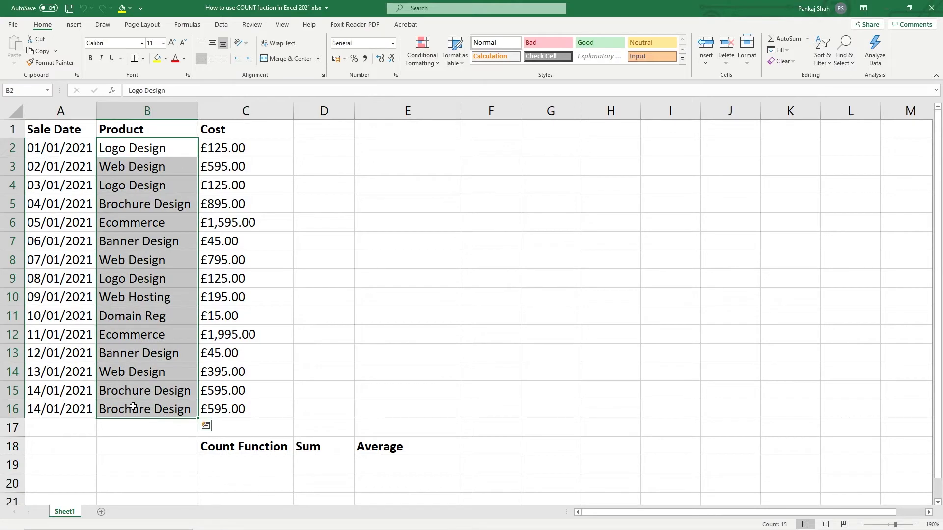
{"action": "left_click_drag", "start_coordinate": [213, 151], "coordinate": [213, 405]}
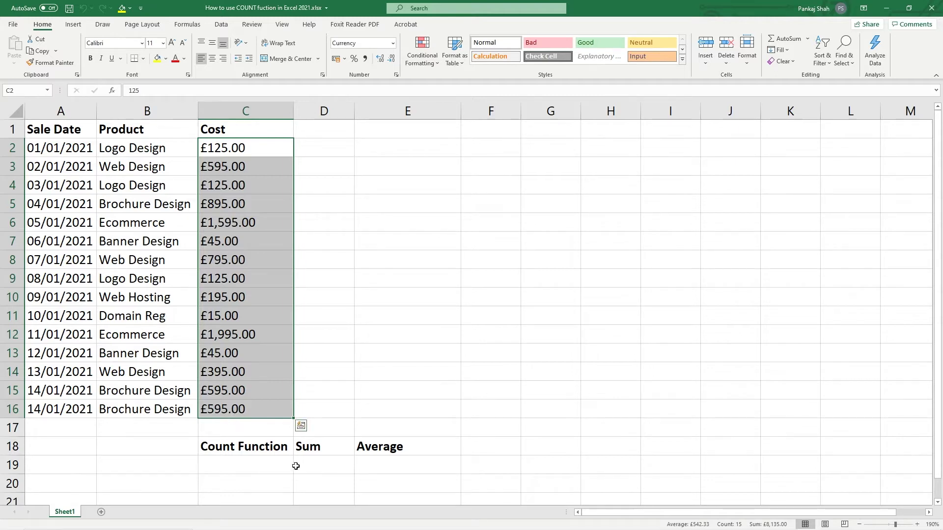
{"action": "left_click", "coordinate": [260, 464]}
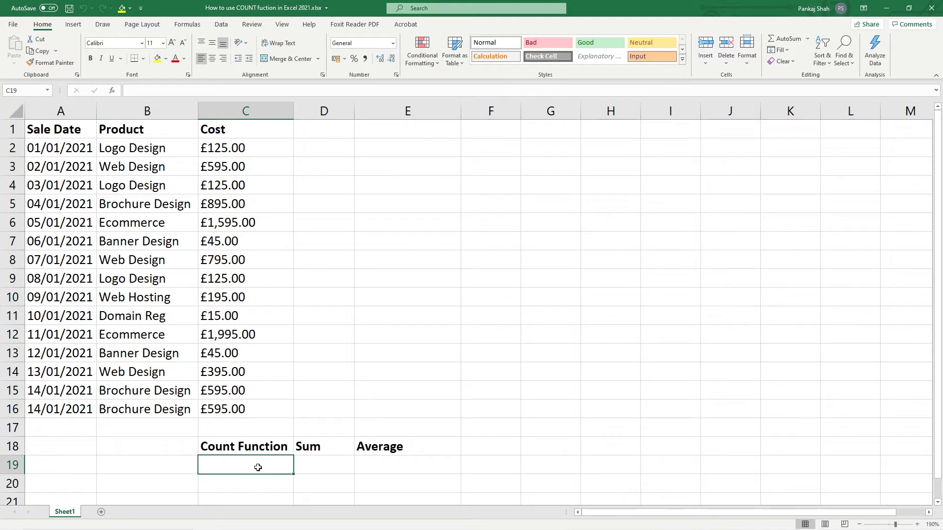
Enter =COUNT(C2:C16) in C19 to count the Cost values, returning 15
{"action": "type", "text": "=count"}
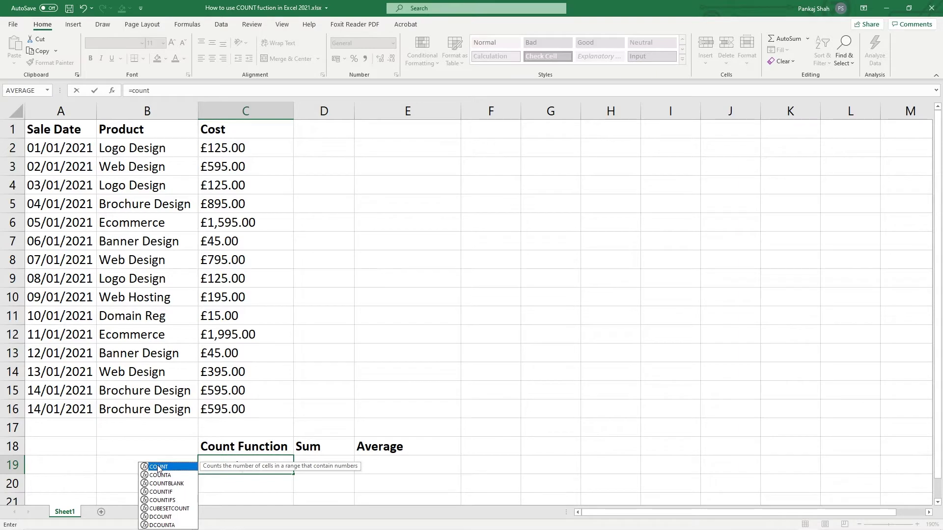
{"action": "double_click", "coordinate": [158, 467]}
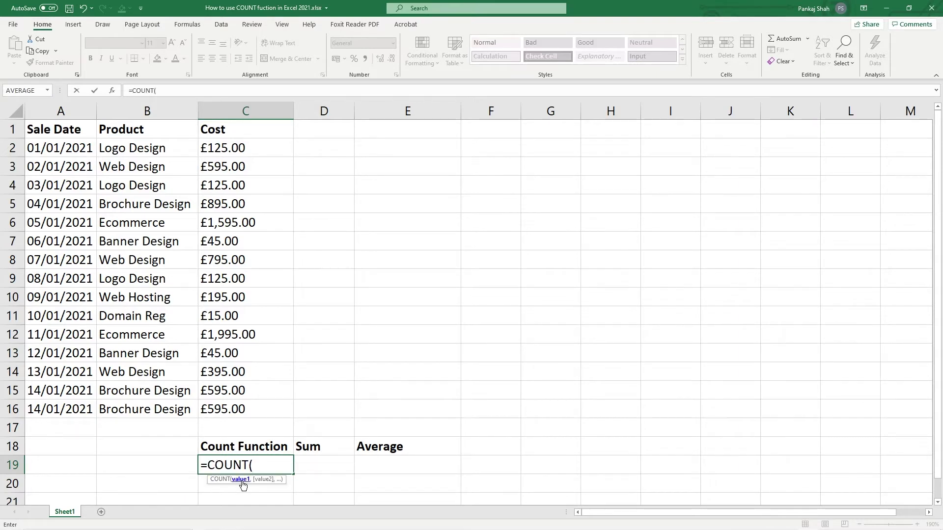
{"action": "left_click_drag", "start_coordinate": [228, 151], "coordinate": [228, 406]}
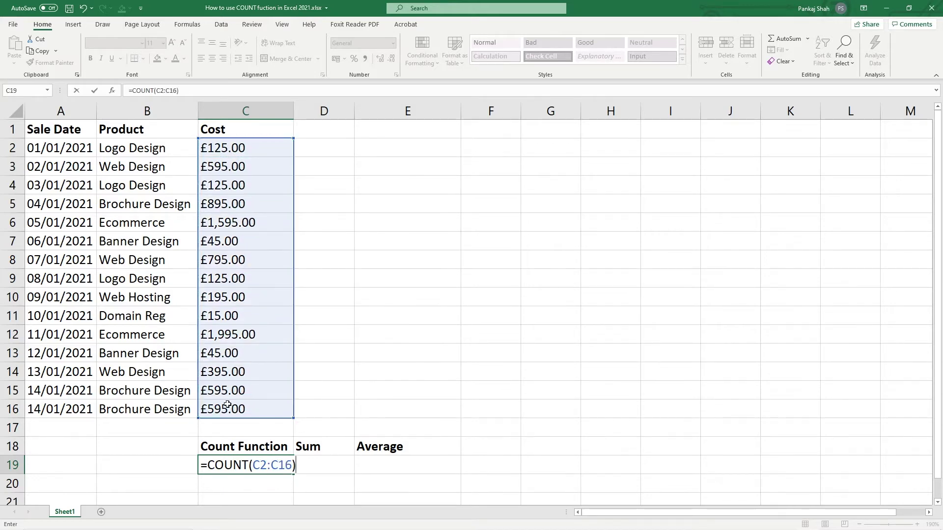
{"action": "key", "text": "Return"}
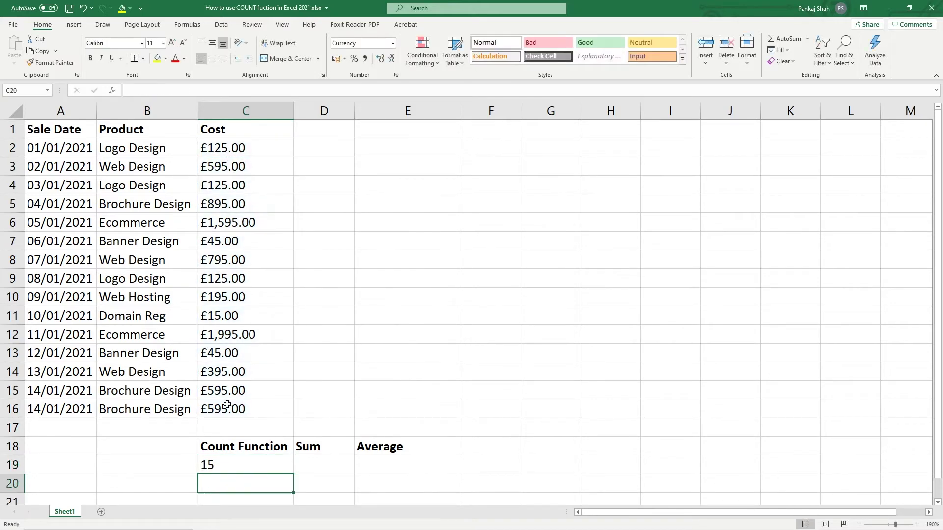
{"action": "left_click", "coordinate": [227, 467]}
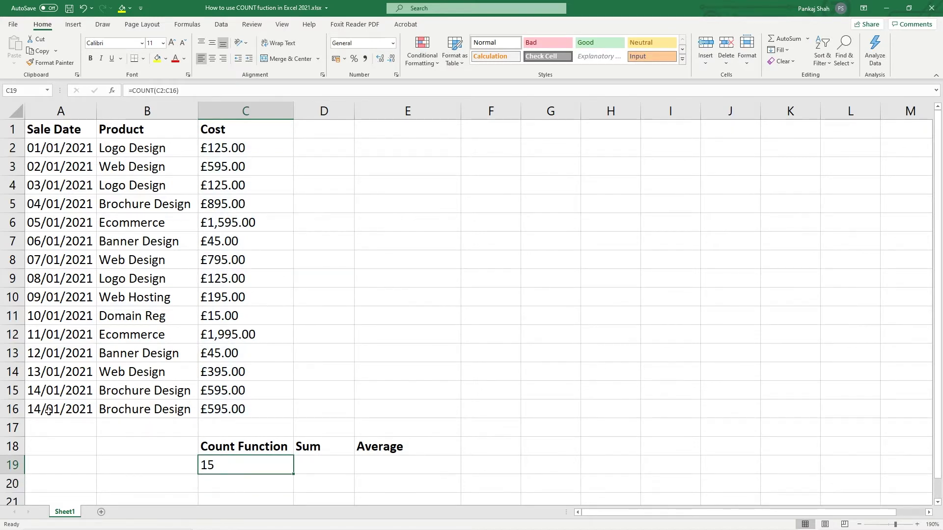
{"action": "left_click", "coordinate": [13, 127]}
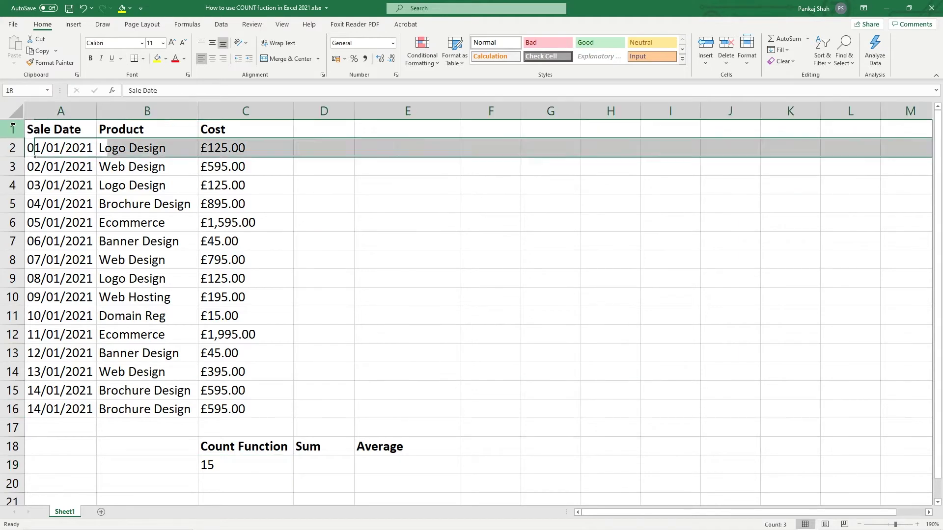
{"action": "left_click", "coordinate": [12, 409]}
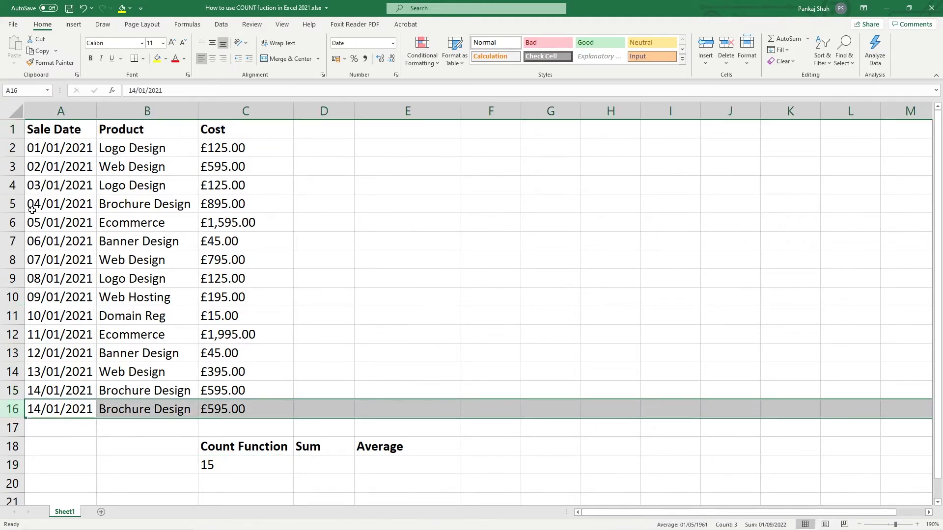
{"action": "left_click", "coordinate": [13, 129]}
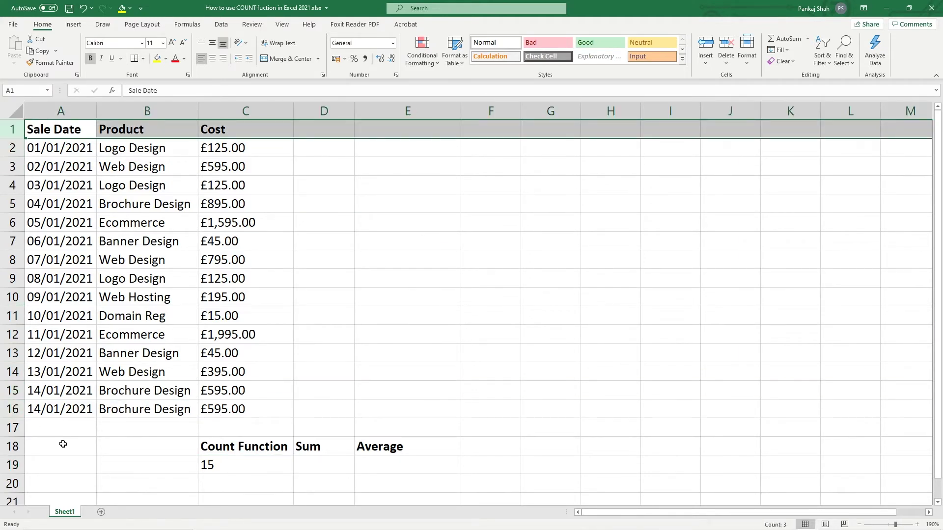
{"action": "left_click", "coordinate": [235, 465]}
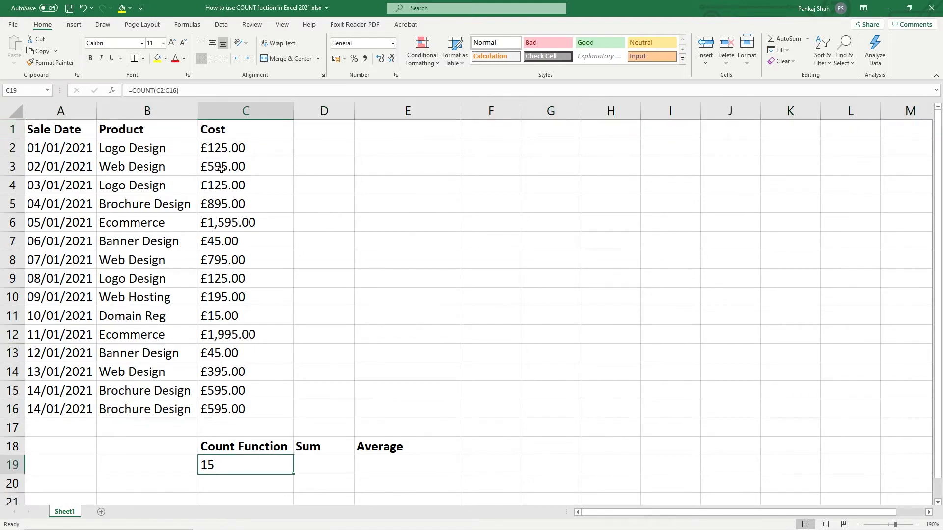
{"action": "left_click", "coordinate": [228, 148]}
{"action": "mouse_move", "coordinate": [228, 147]}
{"action": "left_mouse_down"}
{"action": "mouse_move", "coordinate": [225, 396]}
{"action": "mouse_move", "coordinate": [235, 412]}
{"action": "left_mouse_up"}
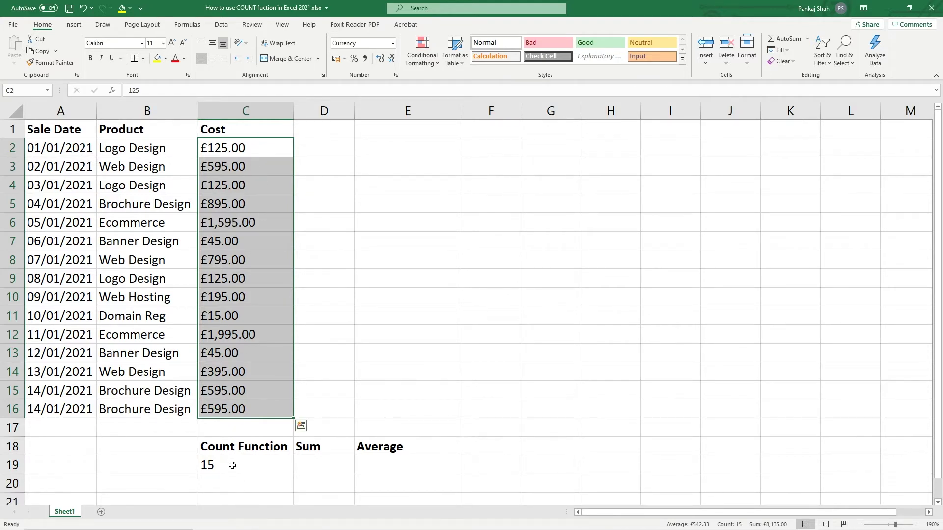
{"action": "left_click", "coordinate": [302, 464]}
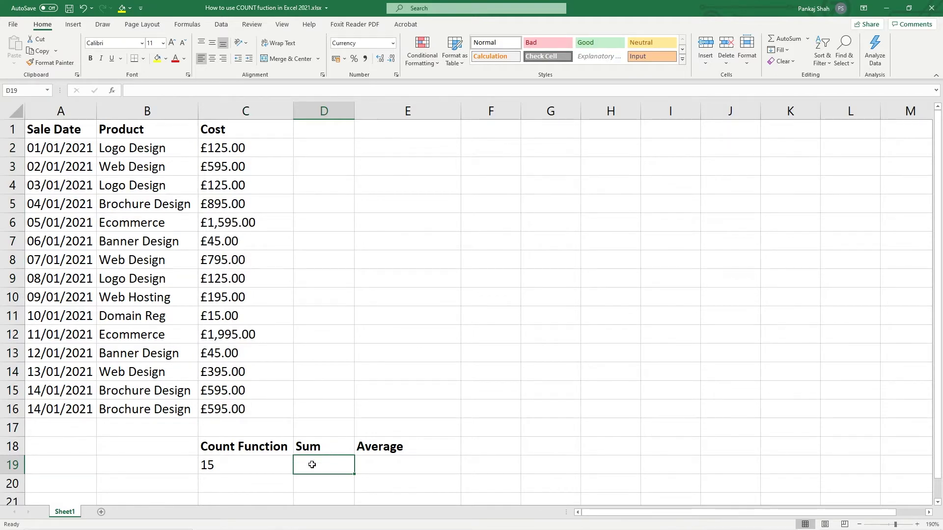
Enter =SUM(C2:C16) in D19 to total the Cost column at £8,135.00
{"action": "type", "text": "="}
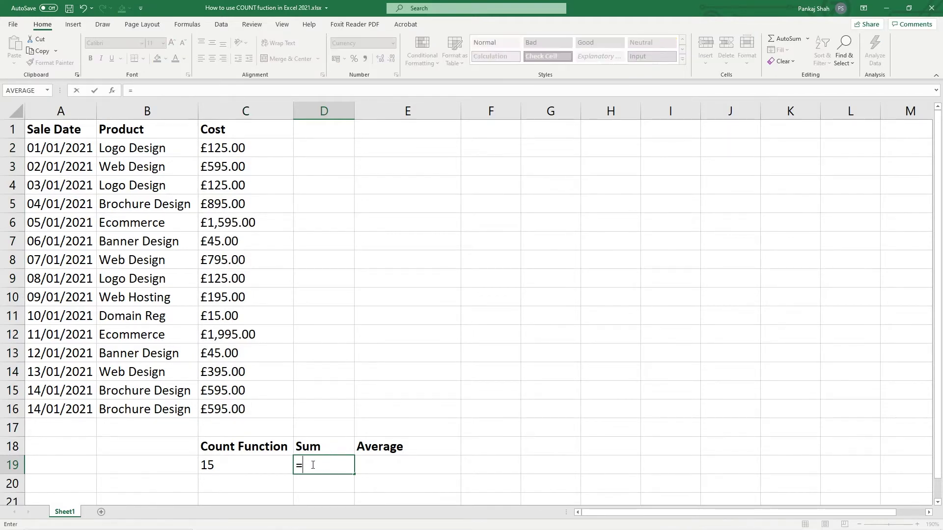
{"action": "type", "text": "sum"}
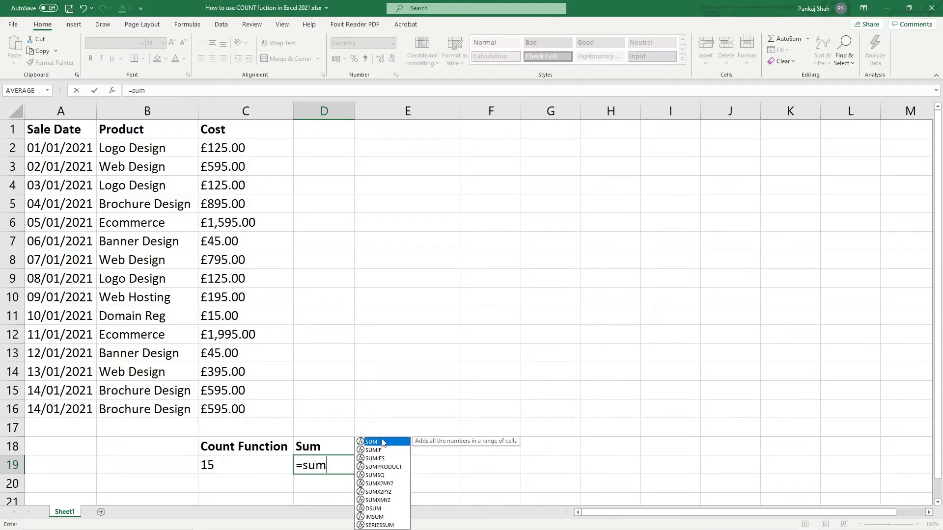
{"action": "key", "text": "Tab"}
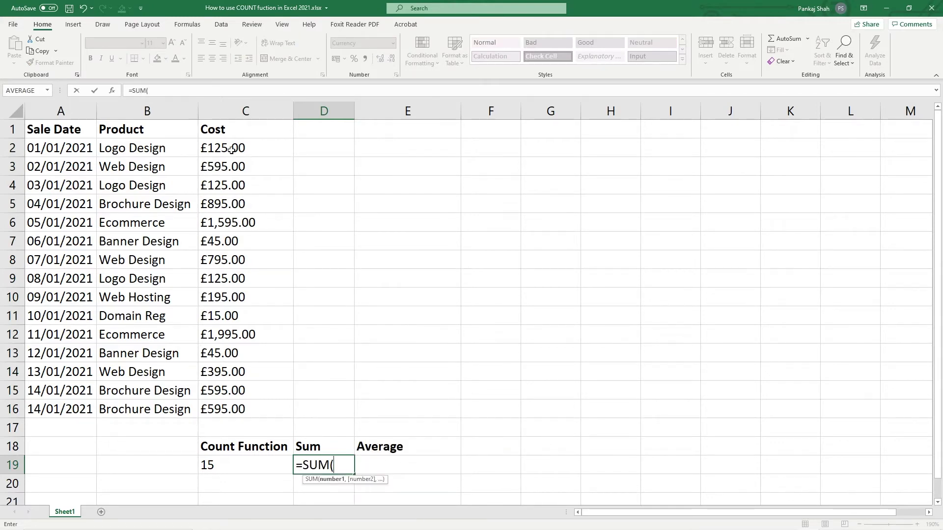
{"action": "left_click_drag", "start_coordinate": [233, 150], "coordinate": [234, 406]}
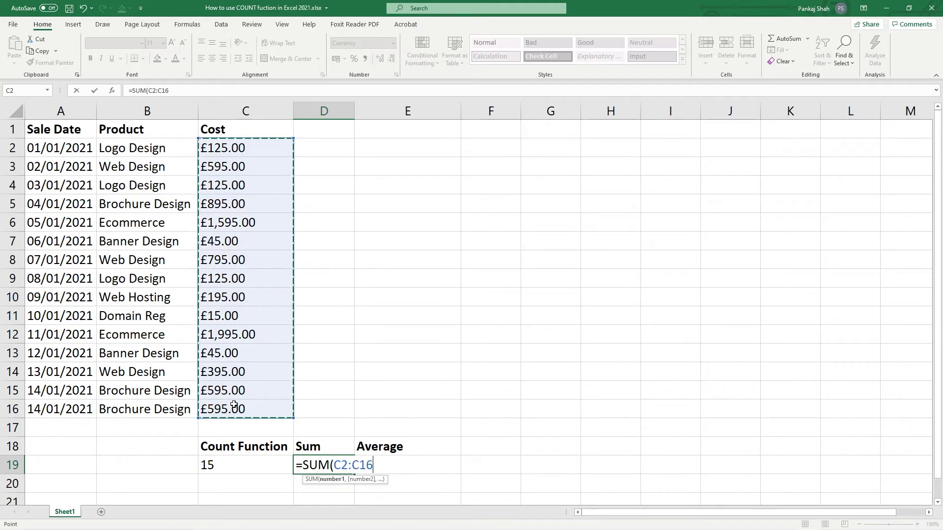
{"action": "type", "text": ")"}
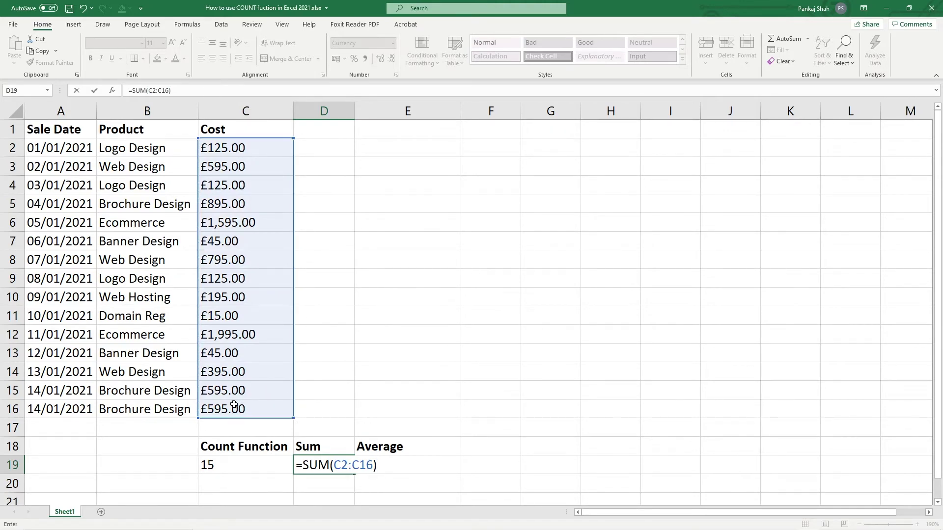
{"action": "key", "text": "Return"}
{"action": "key", "text": "Up"}
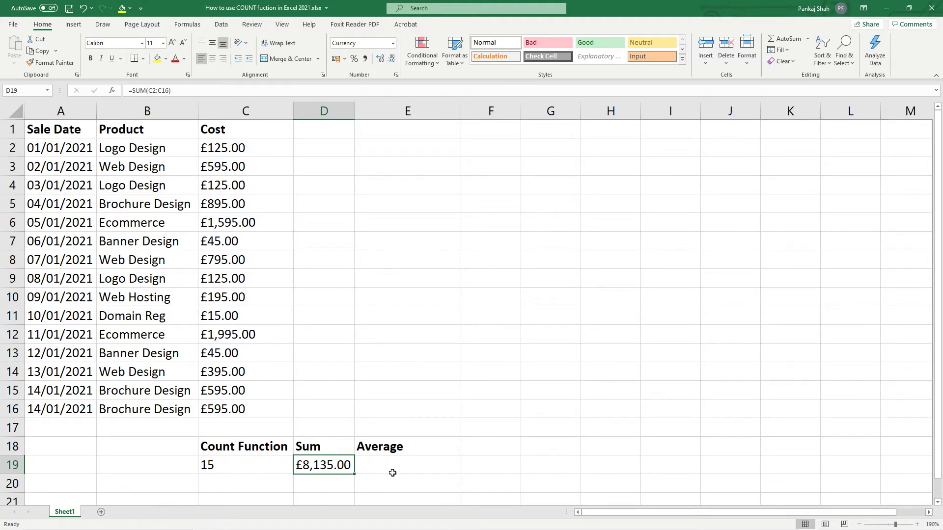
{"action": "left_click", "coordinate": [414, 471]}
Enter =D19/C19 in E19 for an average of £542.33
{"action": "type", "text": "="}
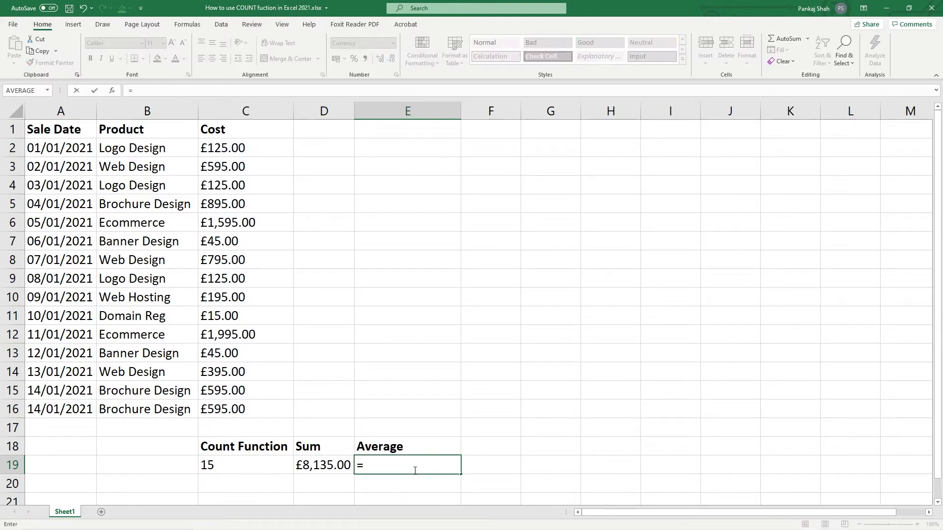
{"action": "left_click", "coordinate": [324, 466]}
{"action": "type", "text": "/"}
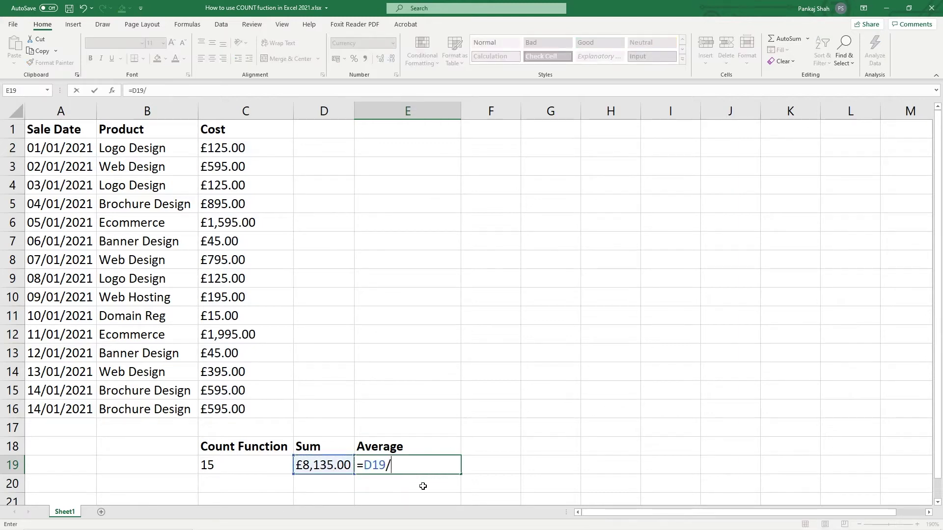
{"action": "left_click", "coordinate": [250, 462]}
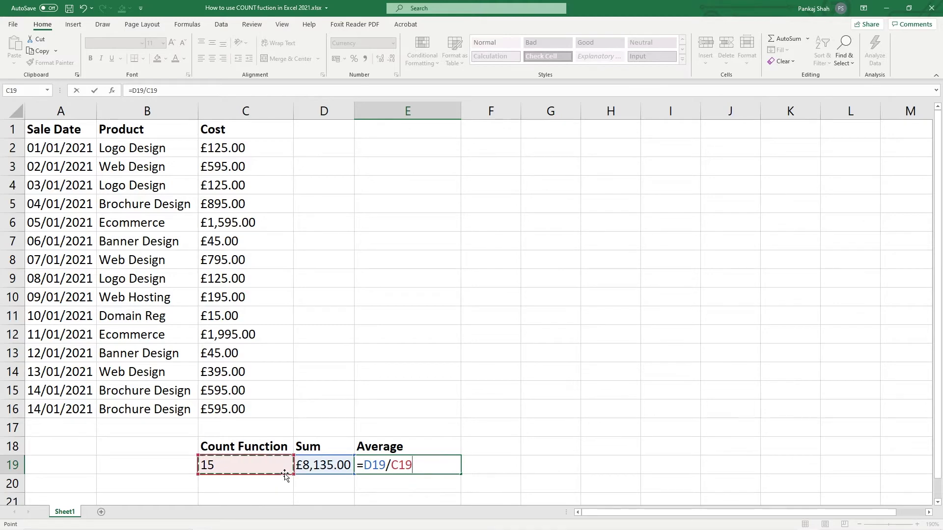
{"action": "key", "text": "Return"}
{"action": "left_click", "coordinate": [377, 465]}
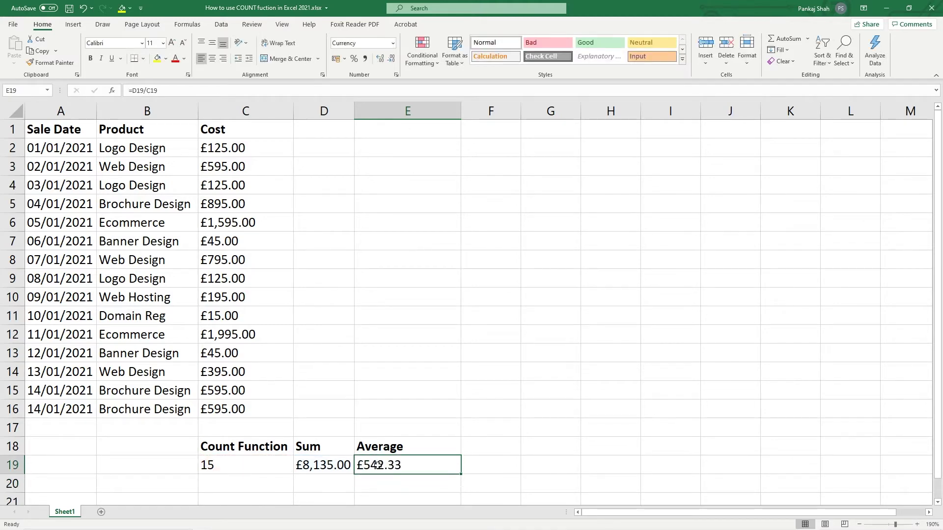
Review the COUNT, SUM and average formulas across row 19
{"action": "left_click", "coordinate": [251, 464]}
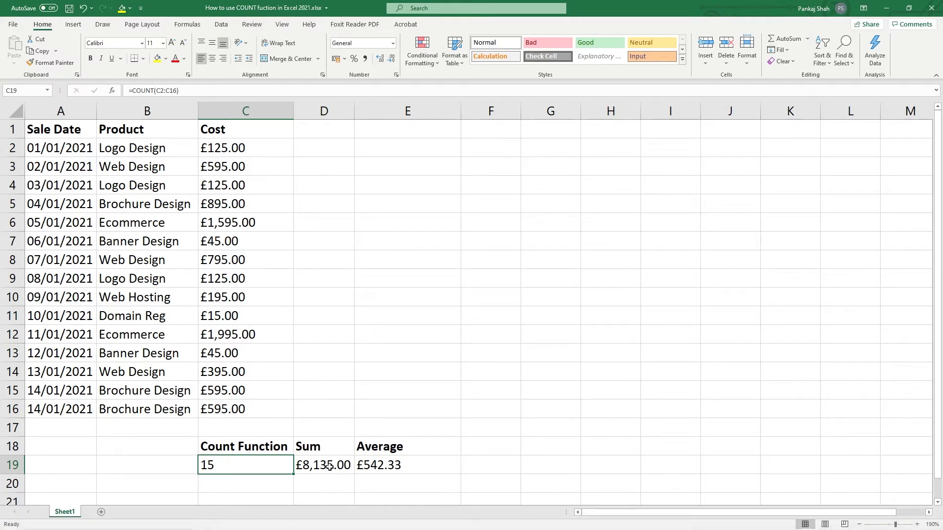
{"action": "left_click", "coordinate": [403, 466]}
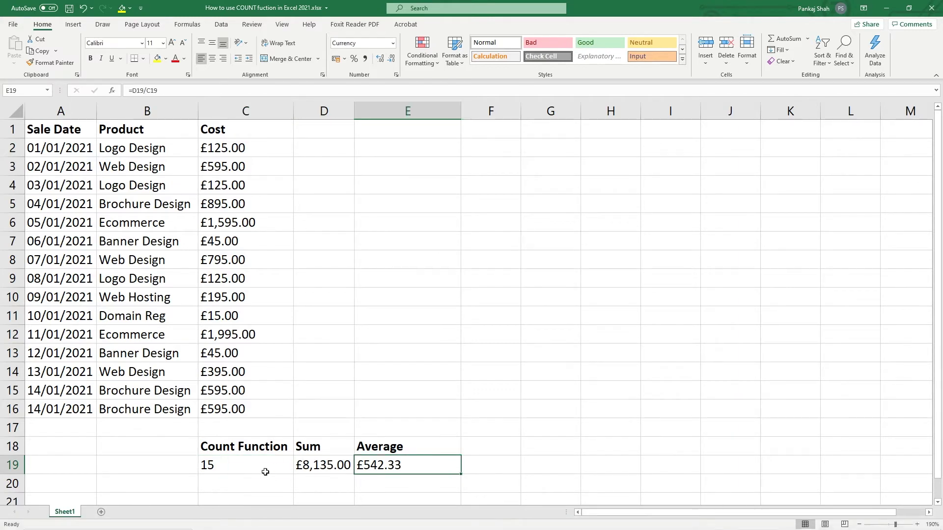
{"action": "left_click", "coordinate": [230, 467]}
{"action": "left_click", "coordinate": [307, 466]}
{"action": "left_click", "coordinate": [369, 468]}
{"action": "left_click", "coordinate": [261, 468]}
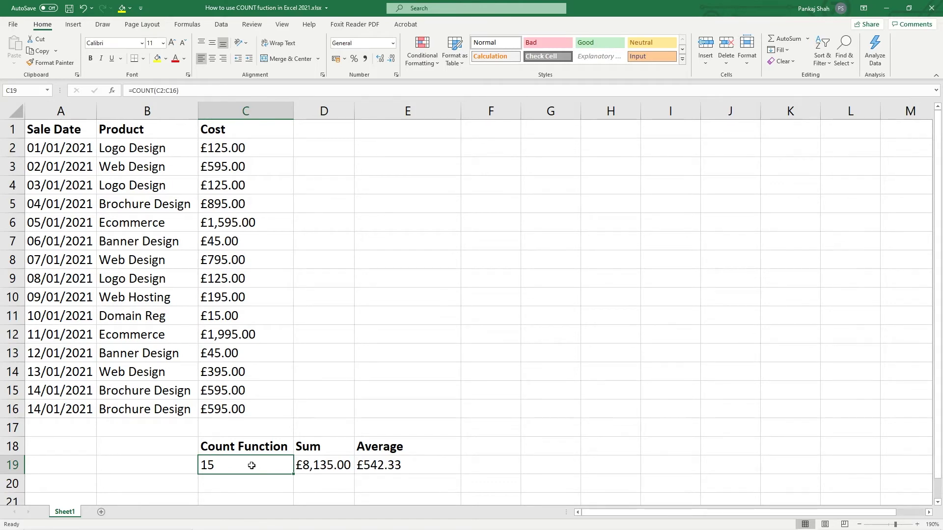
{"action": "double_click", "coordinate": [252, 466]}
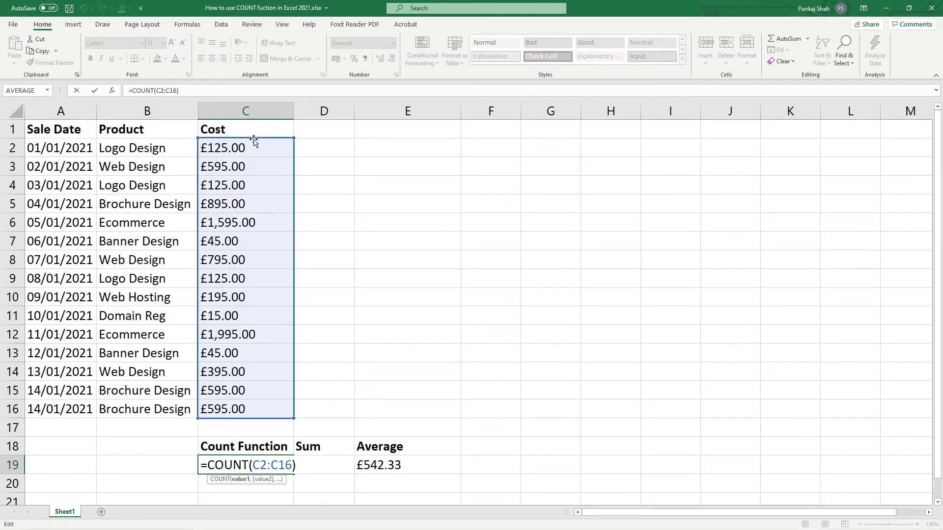
{"action": "left_click_drag", "start_coordinate": [254, 141], "coordinate": [187, 148]}
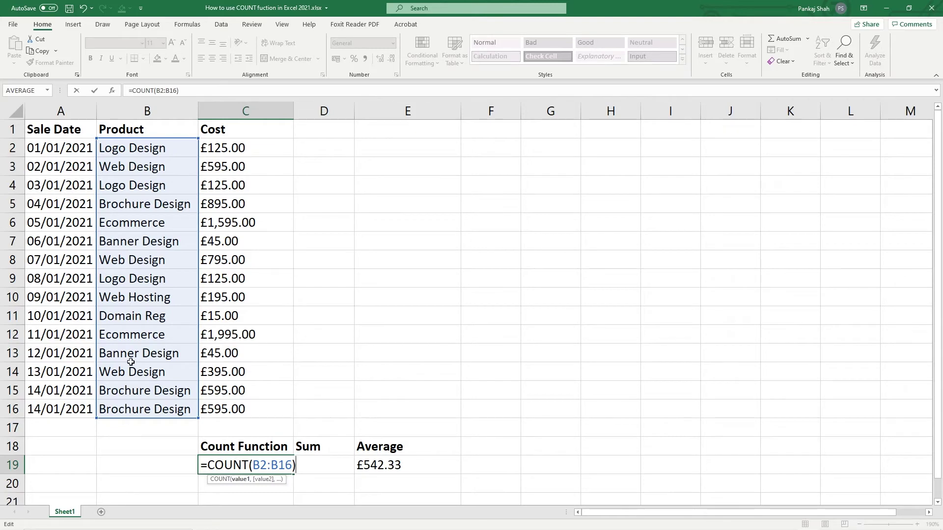
{"action": "key", "text": "Return"}
{"action": "left_click", "coordinate": [205, 469]}
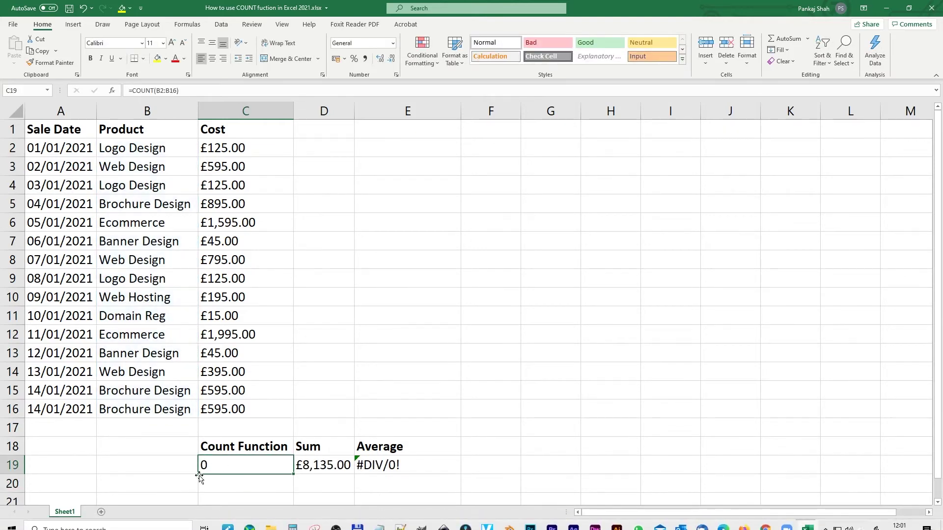
{"action": "double_click", "coordinate": [253, 465]}
{"action": "mouse_move", "coordinate": [177, 139]}
{"action": "left_mouse_down"}
{"action": "mouse_move", "coordinate": [175, 122]}
{"action": "mouse_move", "coordinate": [69, 147]}
{"action": "left_mouse_up"}
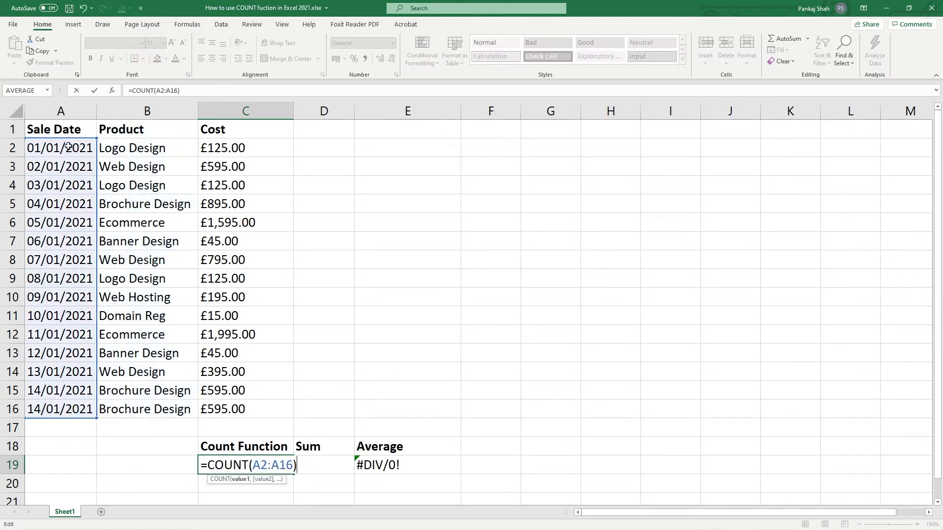
{"action": "key", "text": "Return"}
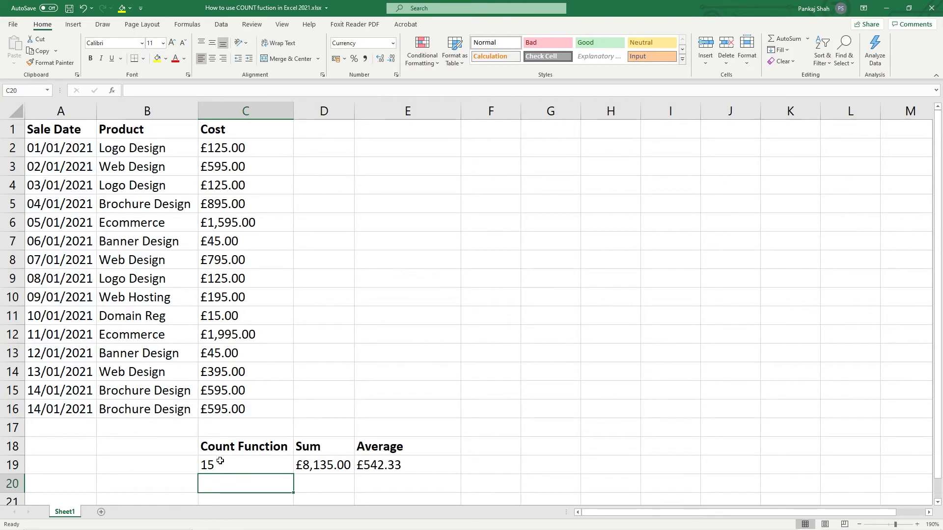
{"action": "left_click", "coordinate": [222, 466]}
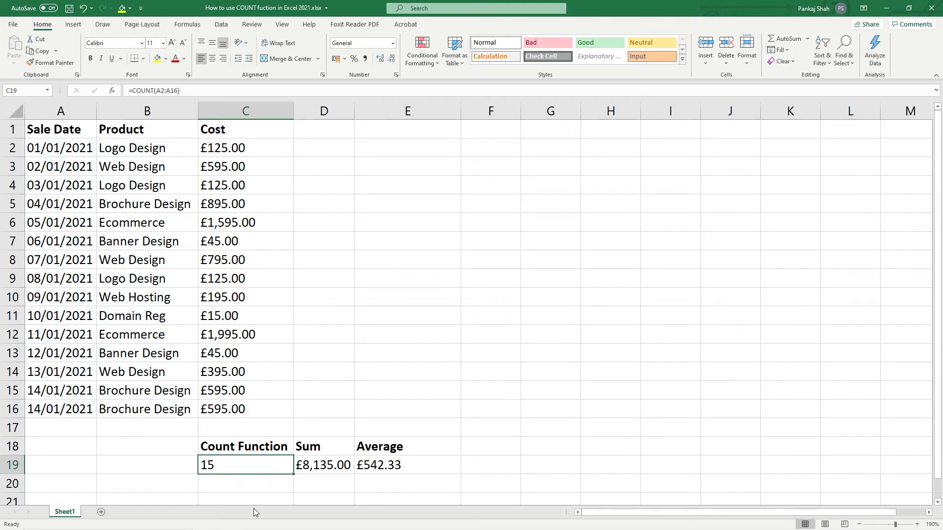
{"action": "double_click", "coordinate": [241, 465]}
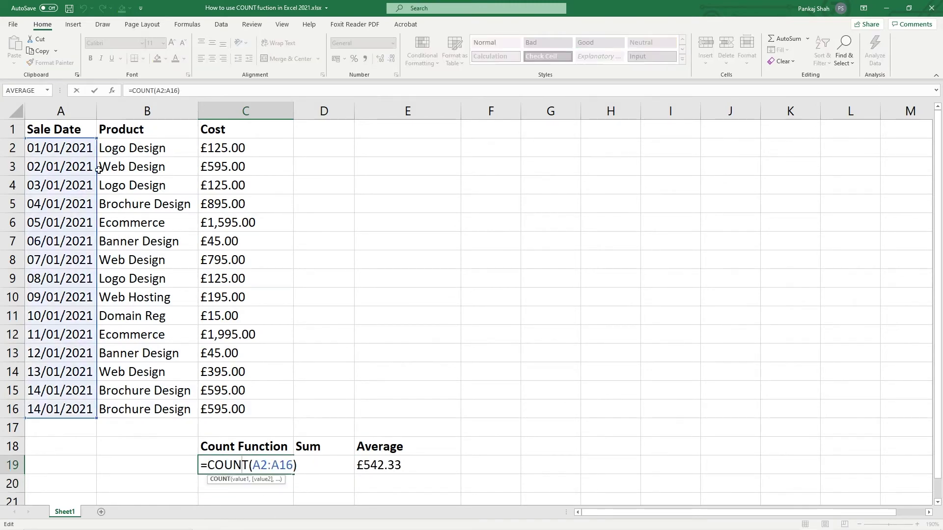
{"action": "left_click_drag", "start_coordinate": [68, 143], "coordinate": [224, 147]}
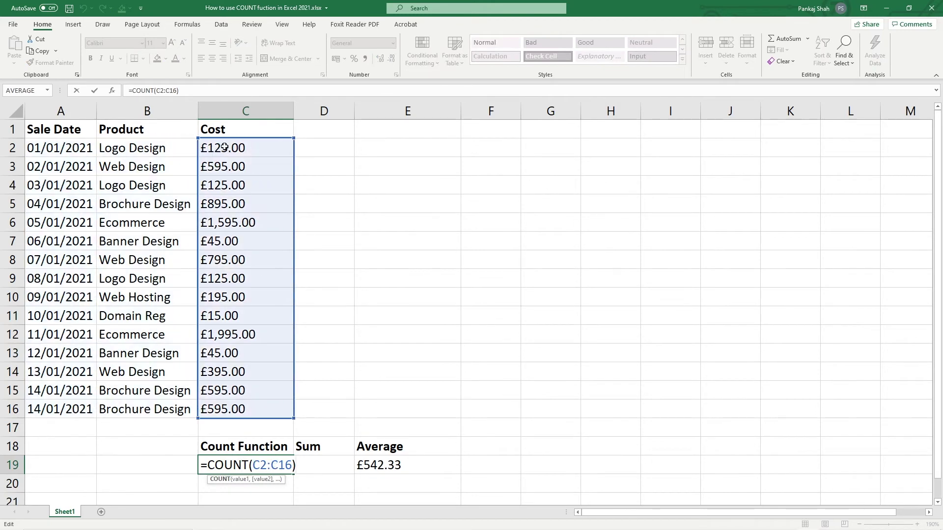
{"action": "key", "text": "Return"}
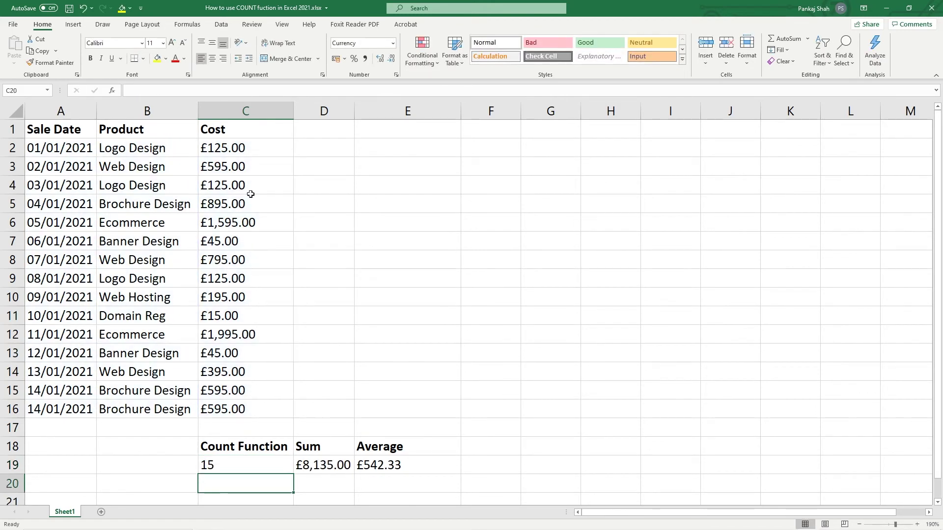
Review the row 19 results and the Cost values C2:C16 they summarize
{"action": "left_click", "coordinate": [248, 468]}
{"action": "left_click", "coordinate": [317, 467]}
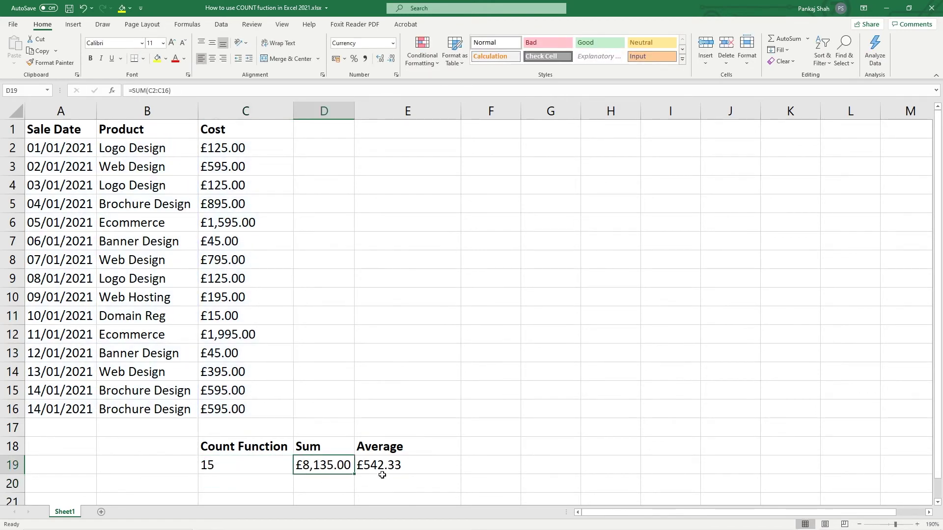
{"action": "left_click", "coordinate": [382, 471]}
{"action": "left_click_drag", "start_coordinate": [234, 467], "coordinate": [388, 466]}
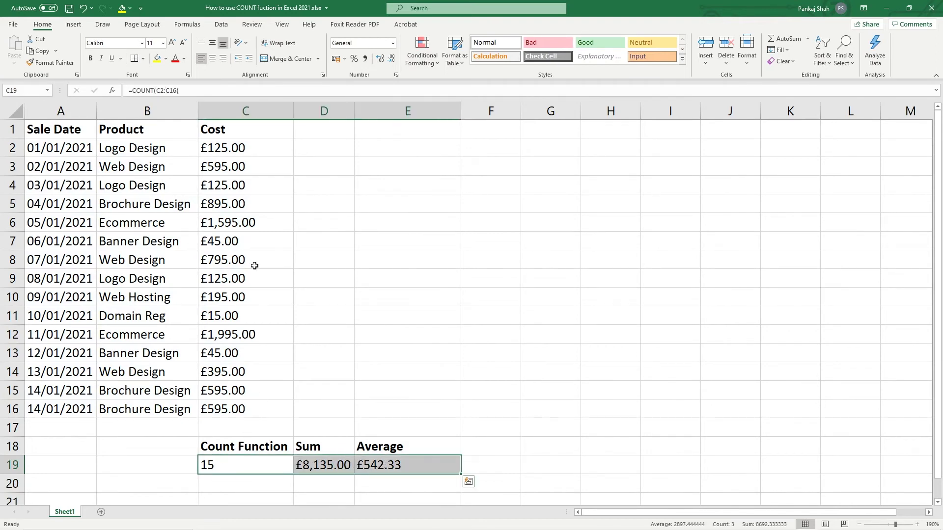
{"action": "left_click_drag", "start_coordinate": [229, 151], "coordinate": [230, 408]}
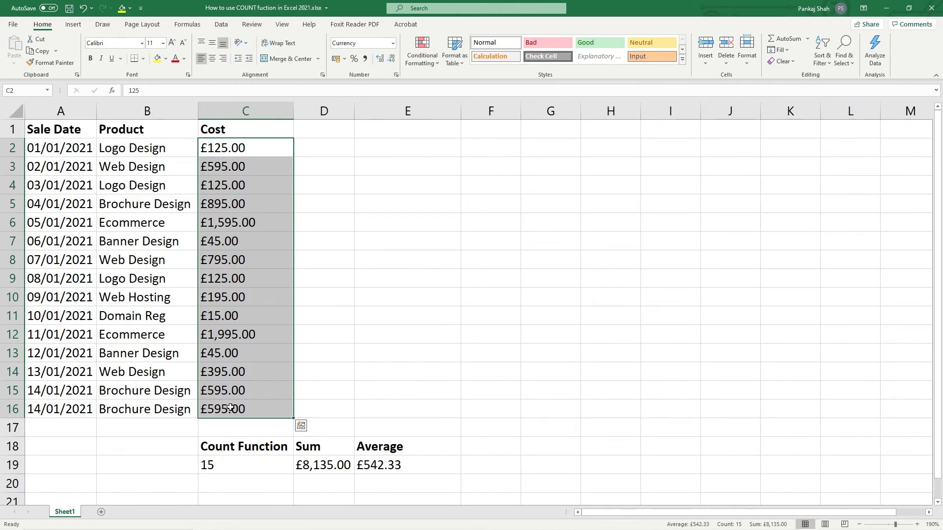
{"action": "left_click", "coordinate": [227, 468]}
{"action": "left_click", "coordinate": [334, 471]}
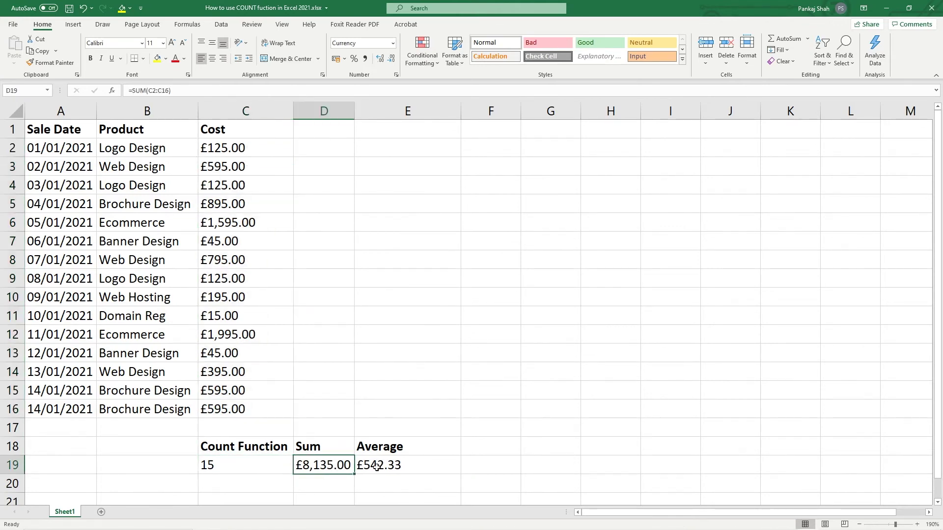
{"action": "left_click", "coordinate": [376, 467]}
{"action": "left_click", "coordinate": [324, 466]}
{"action": "left_click", "coordinate": [248, 467]}
After a final check of the row 19 formulas, close Excel and save the changes
{"action": "left_click", "coordinate": [318, 467]}
{"action": "left_click", "coordinate": [369, 468]}
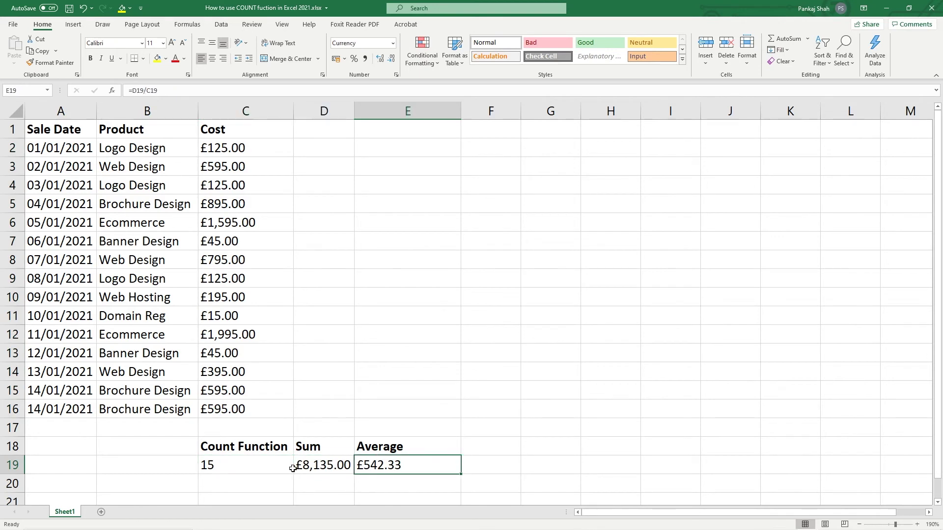
{"action": "left_click", "coordinate": [287, 466]}
{"action": "left_click", "coordinate": [322, 466]}
{"action": "left_click", "coordinate": [361, 466]}
{"action": "left_click", "coordinate": [280, 469]}
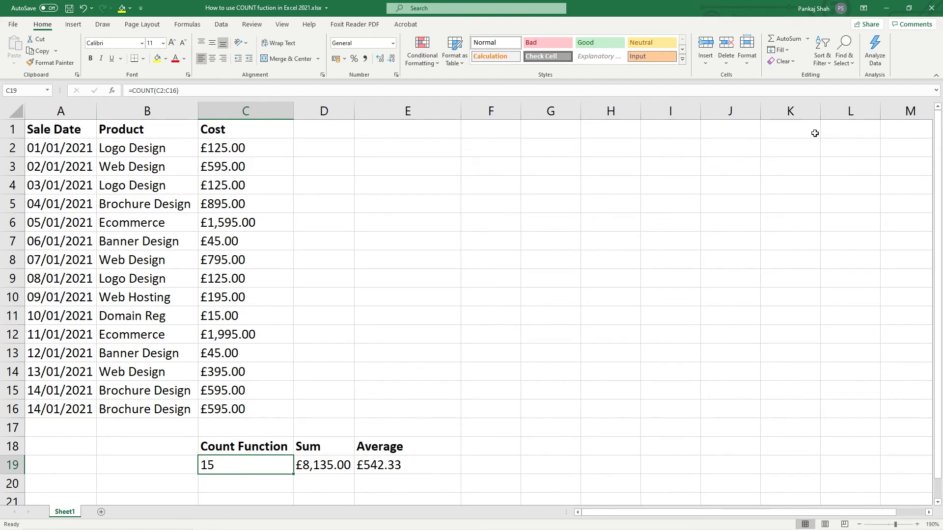
{"action": "left_click", "coordinate": [935, 11]}
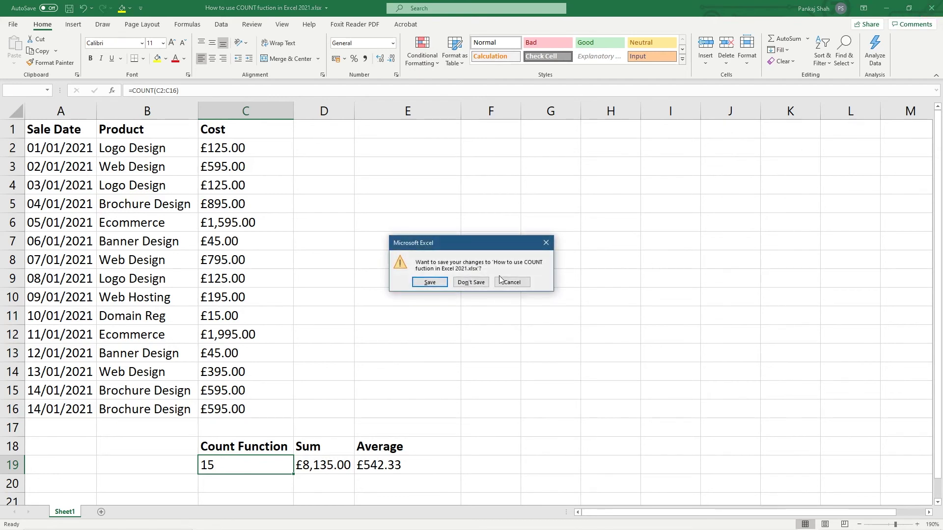
{"action": "left_click", "coordinate": [435, 285]}
Close the 'How to use COUNT fuction in Excel 2021' folder window
{"action": "left_click", "coordinate": [930, 5]}
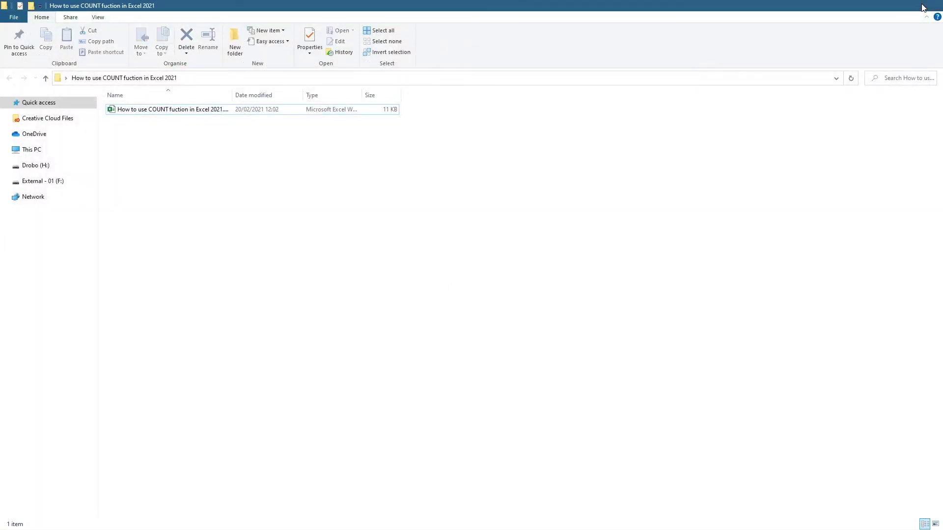